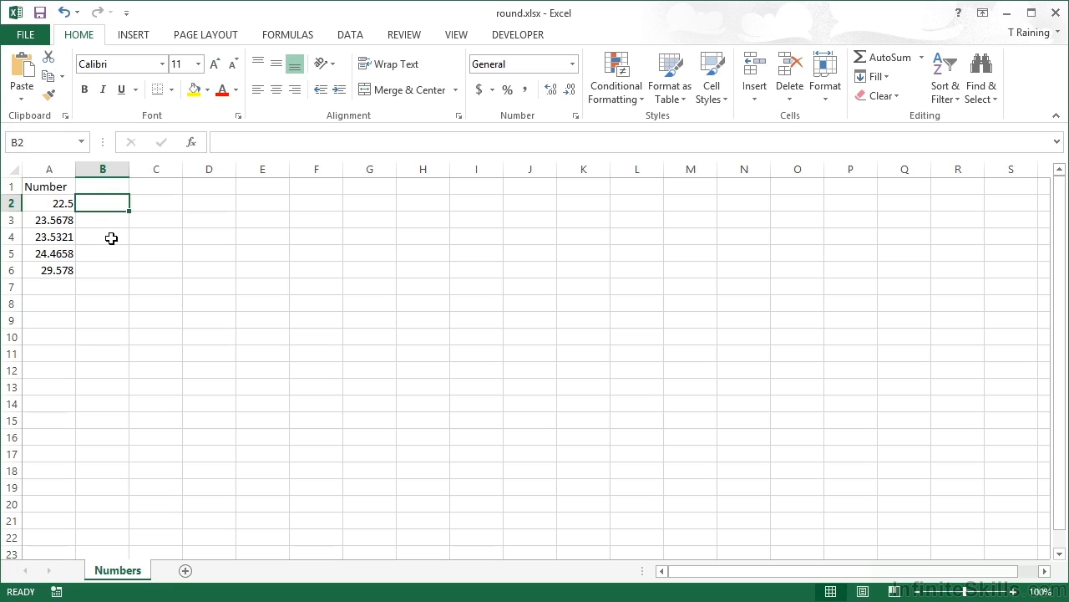
Format the numbers in A2:A6 to display two decimal places and check the underlying value of A3
{"action": "left_click_drag", "start_coordinate": [57, 203], "coordinate": [60, 269]}
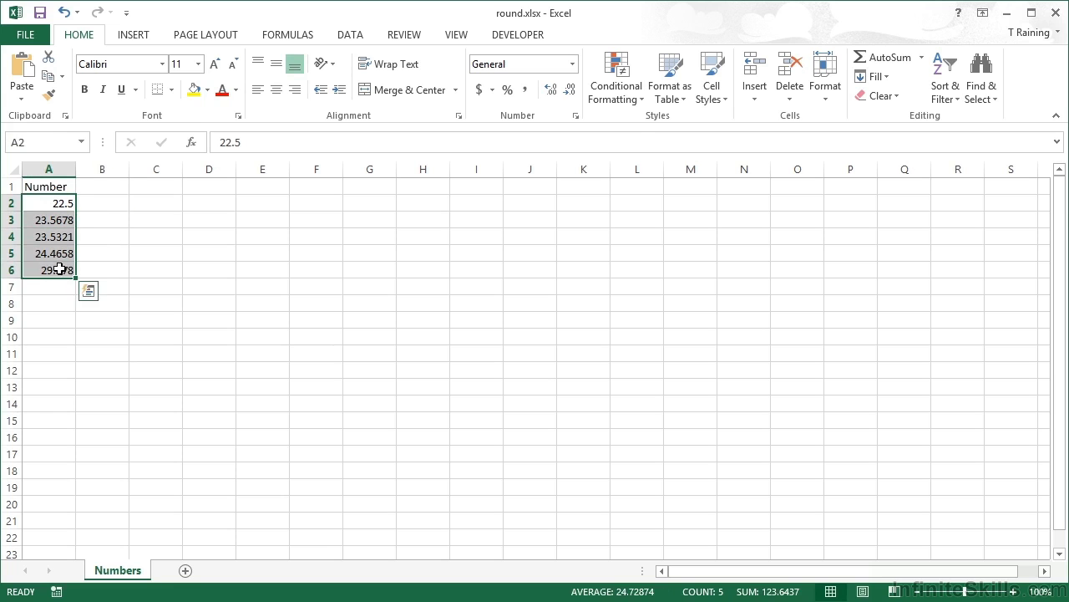
{"action": "left_click", "coordinate": [569, 99]}
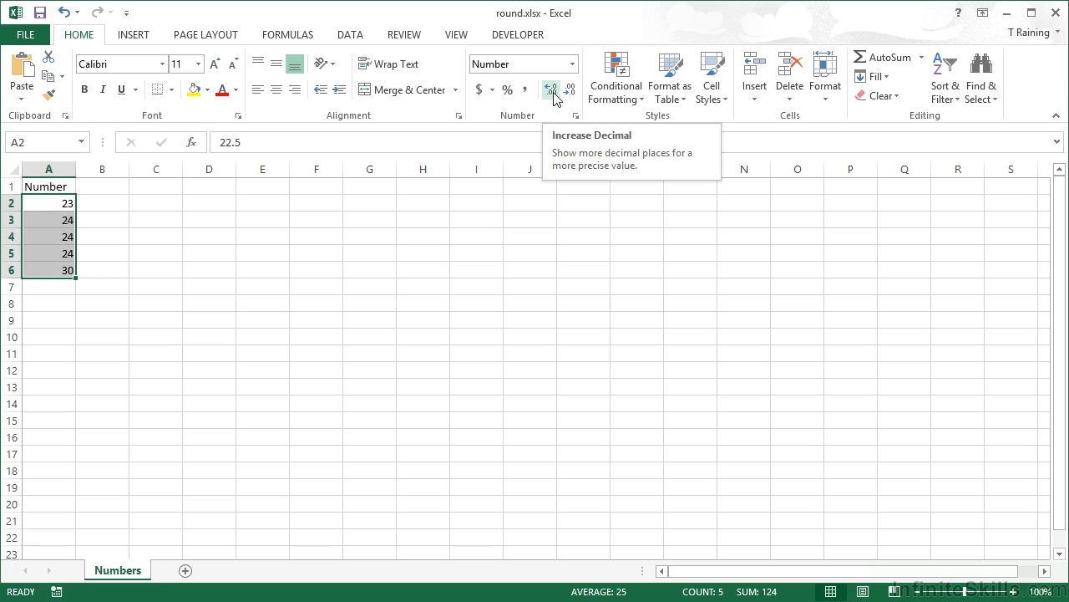
{"action": "left_click", "coordinate": [554, 98]}
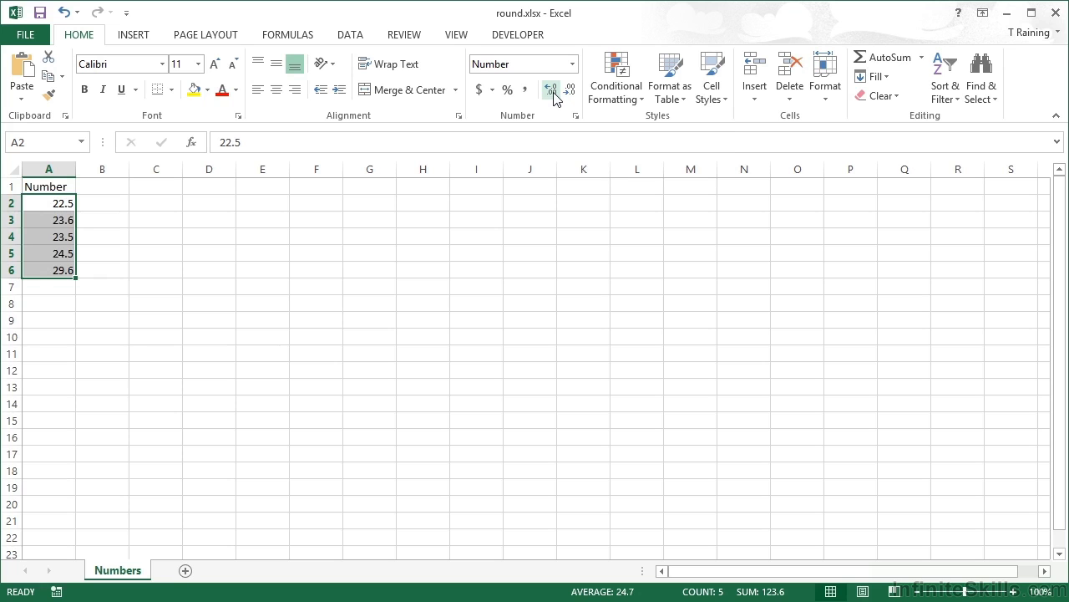
{"action": "left_click", "coordinate": [554, 98]}
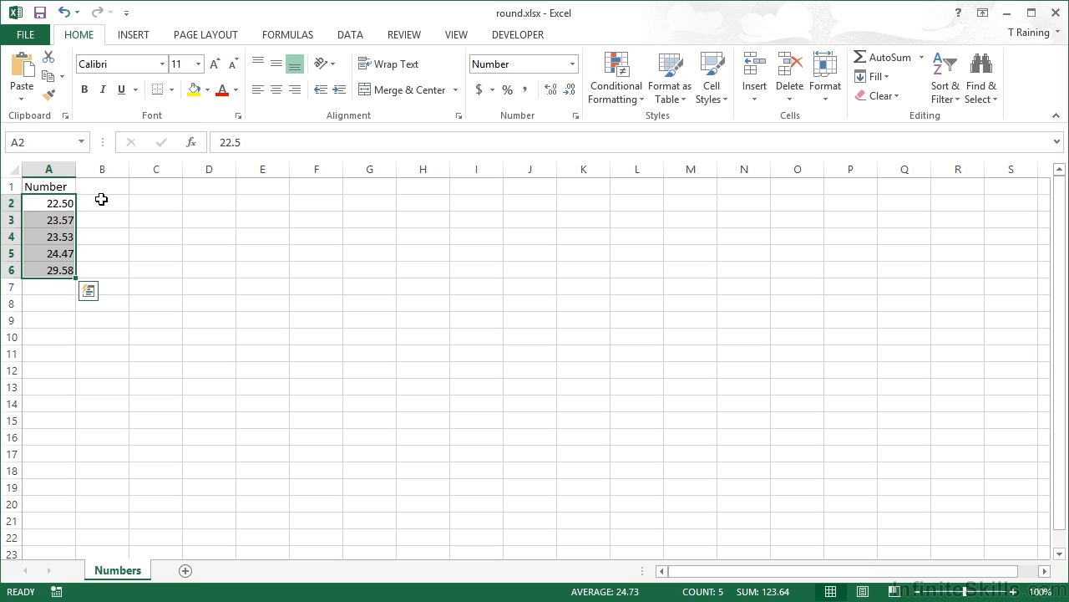
{"action": "left_click", "coordinate": [60, 221]}
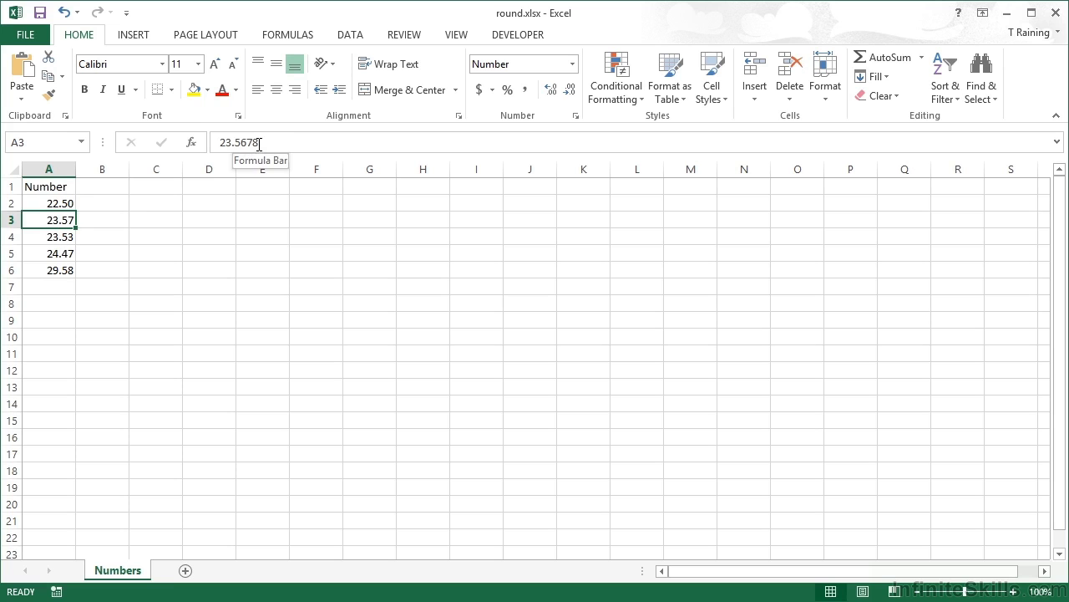
Enter the column header "Multiply x 100" in cell C1
{"action": "left_click", "coordinate": [167, 187]}
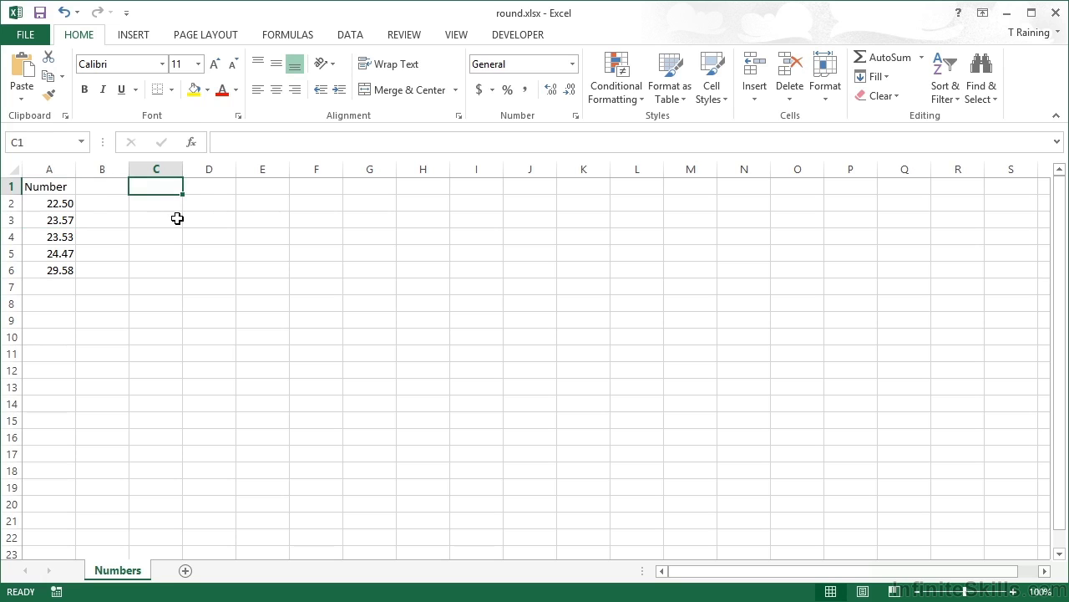
{"action": "type", "text": "Multiply x 100"}
{"action": "key", "text": "Return"}
Enter the formula =A2*100 in C2, fill it through C6, and compare row 3 with its source number
{"action": "type", "text": "="}
{"action": "key", "text": "Left"}
{"action": "key", "text": "Left"}
{"action": "type", "text": "*100"}
{"action": "key", "text": "Return"}
{"action": "left_click", "coordinate": [172, 203]}
{"action": "left_click_drag", "start_coordinate": [182, 211], "coordinate": [183, 277]}
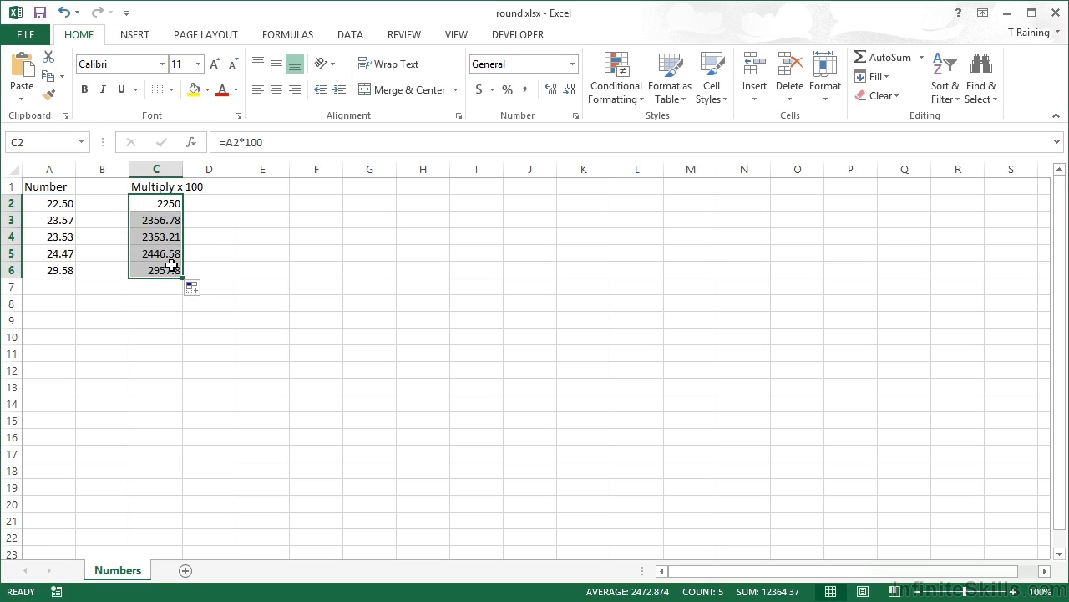
{"action": "left_click", "coordinate": [55, 222]}
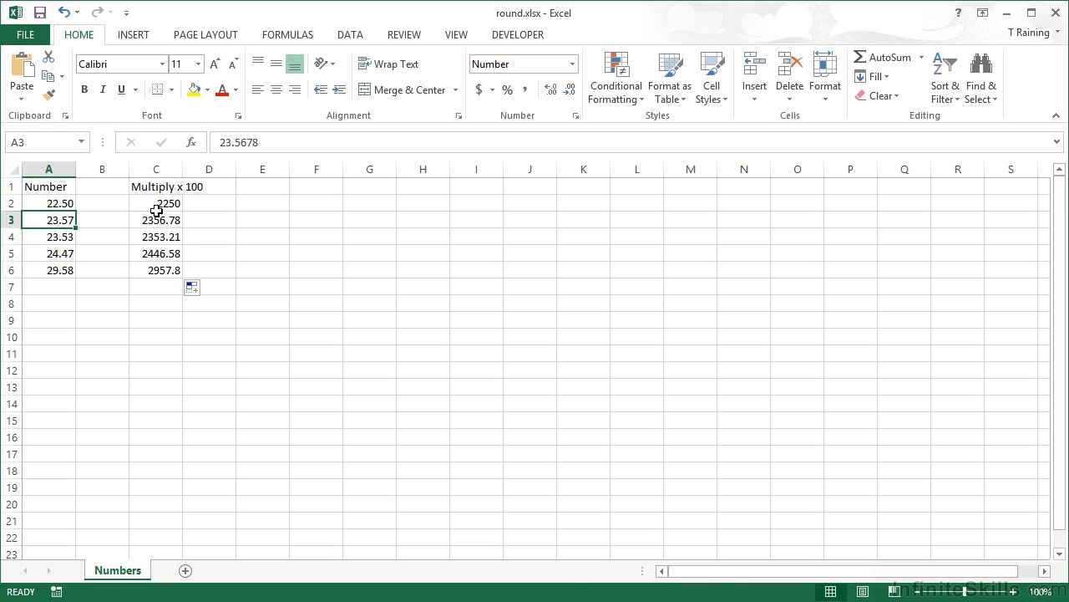
{"action": "left_click", "coordinate": [170, 222]}
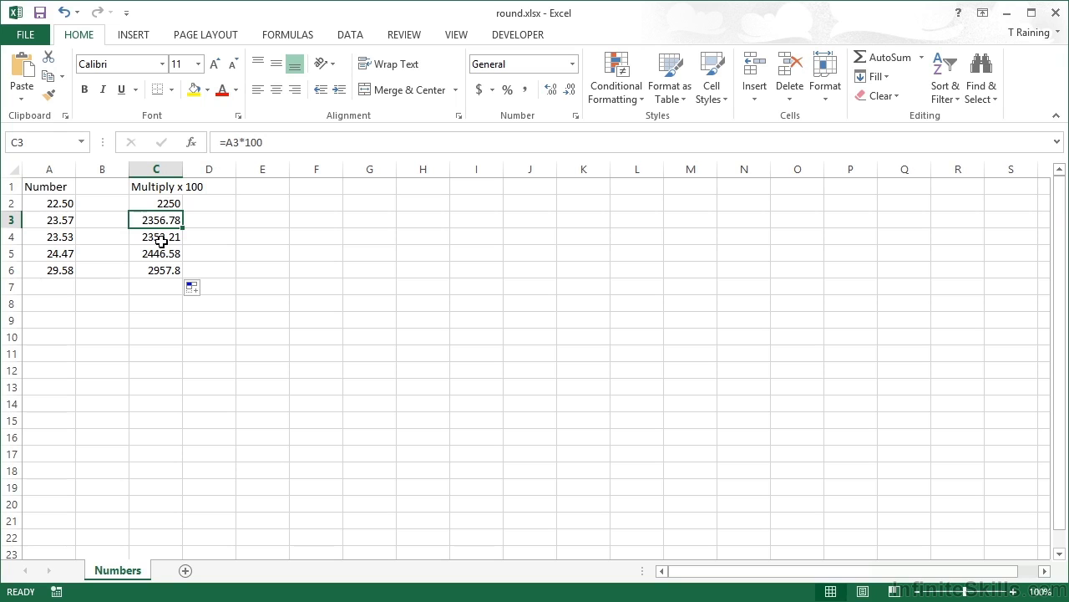
Copy the numbers in A2:A6 to F2:F6 and give the copy the header "Numbers 2" in F1
{"action": "left_click_drag", "start_coordinate": [53, 203], "coordinate": [54, 267]}
{"action": "key", "text": "ctrl+c"}
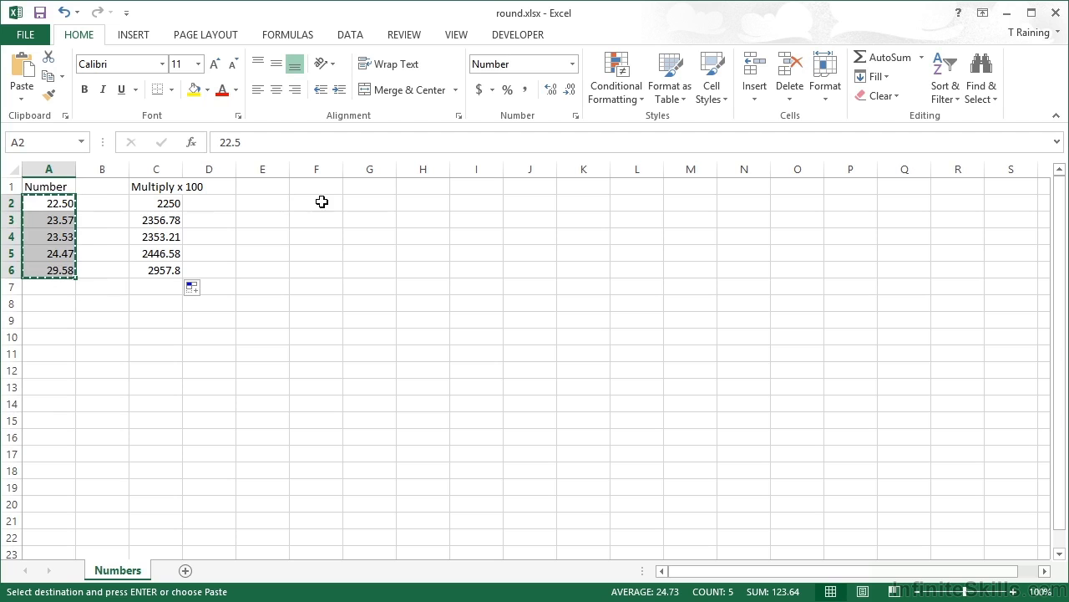
{"action": "left_click", "coordinate": [322, 203]}
{"action": "key", "text": "ctrl+v"}
{"action": "left_click", "coordinate": [325, 179]}
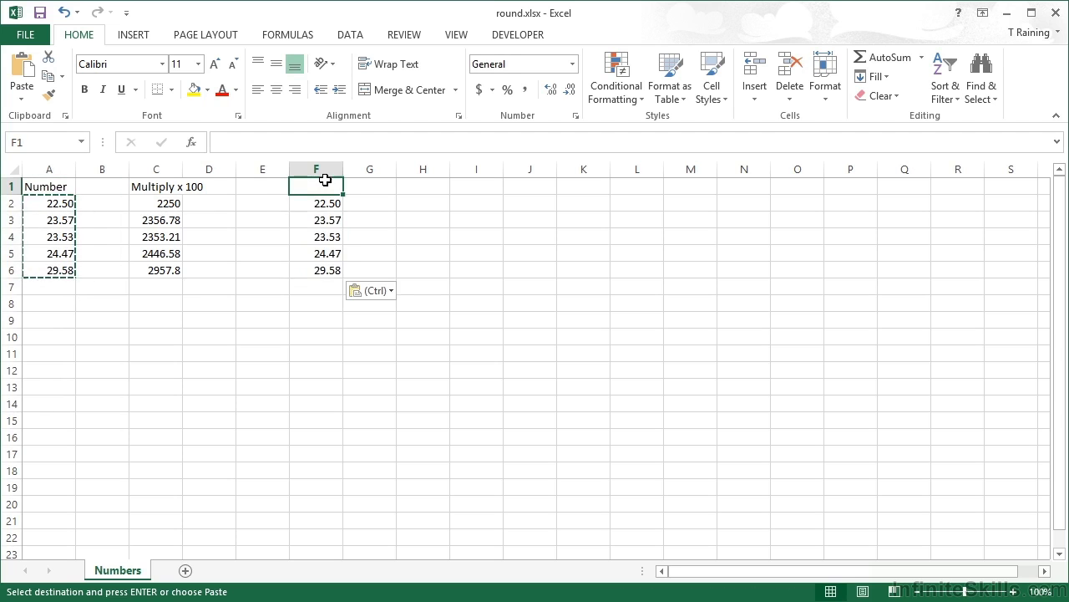
{"action": "type", "text": "Numbers 2"}
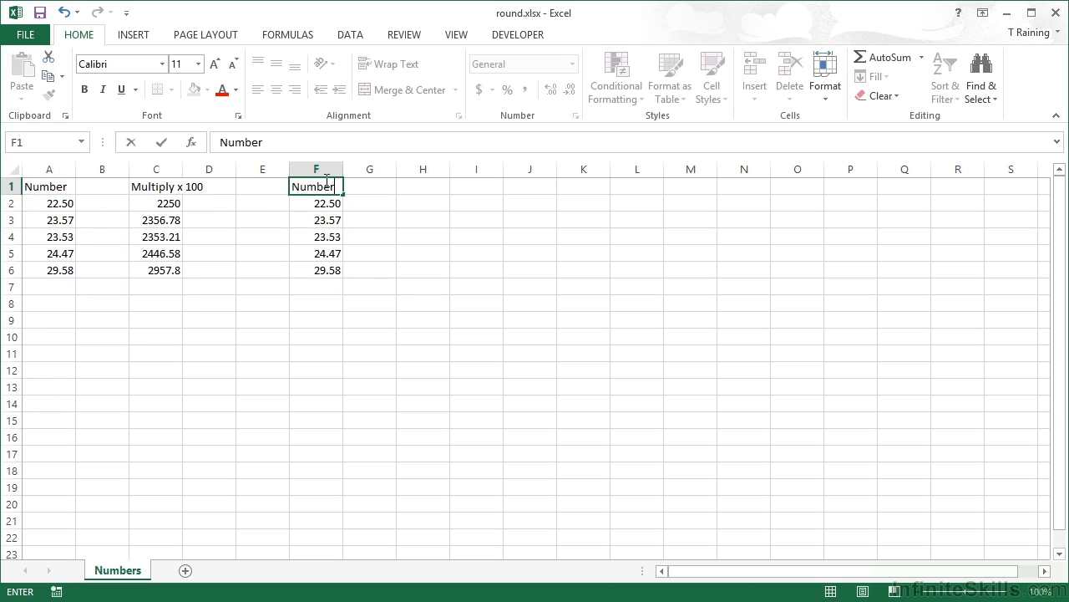
{"action": "key", "text": "Return"}
Set the number format of F2:F6 to General
{"action": "left_click_drag", "start_coordinate": [319, 203], "coordinate": [325, 273]}
{"action": "left_click", "coordinate": [573, 64]}
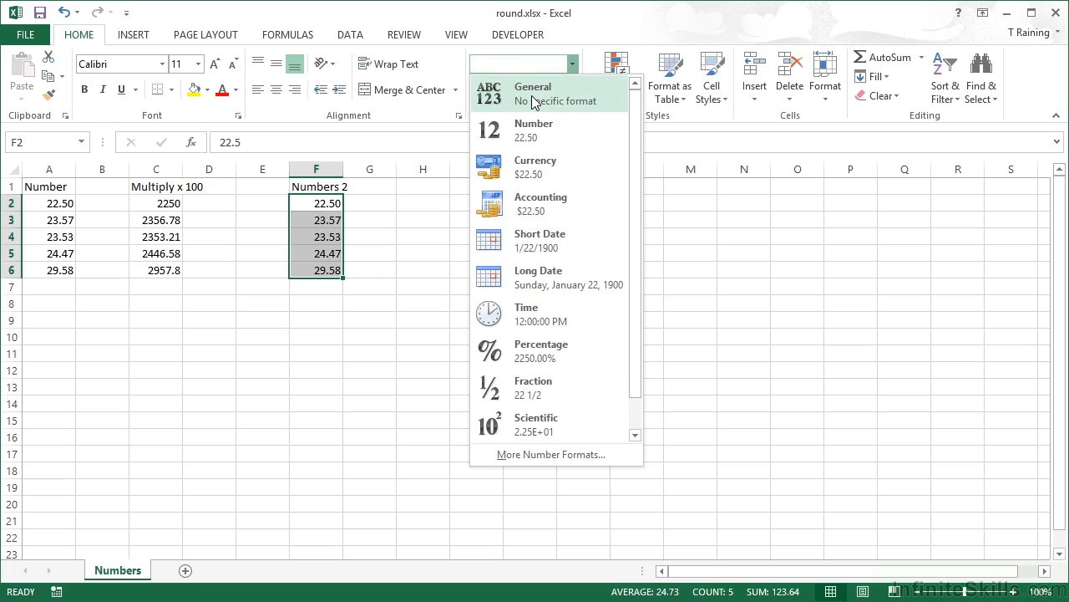
{"action": "left_click", "coordinate": [533, 101]}
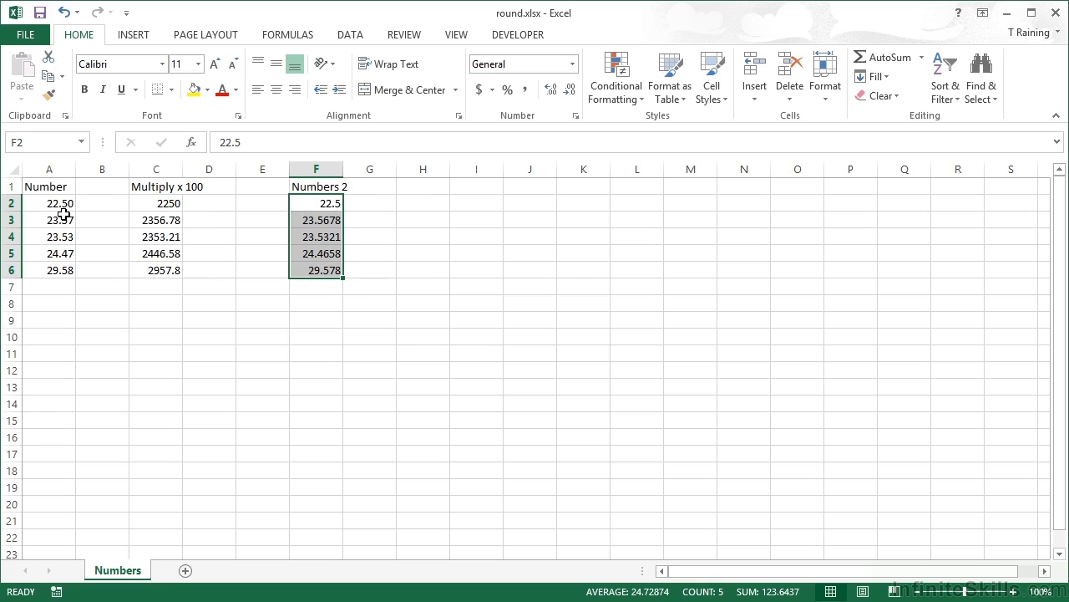
Enter the formula =ROUND(F2,2) in cell G2
{"action": "left_click", "coordinate": [377, 202]}
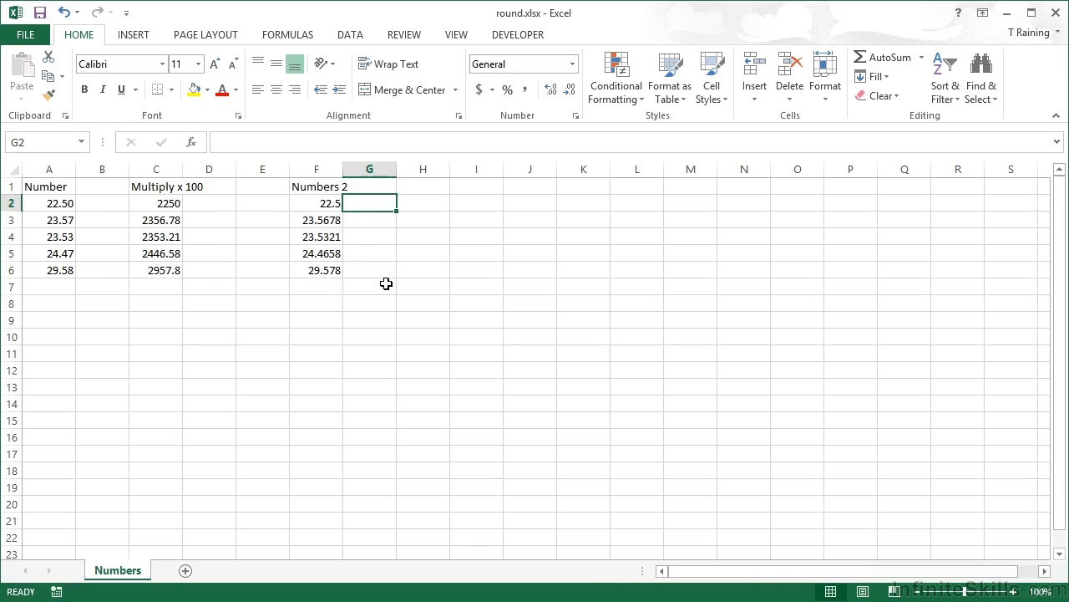
{"action": "type", "text": "=round("}
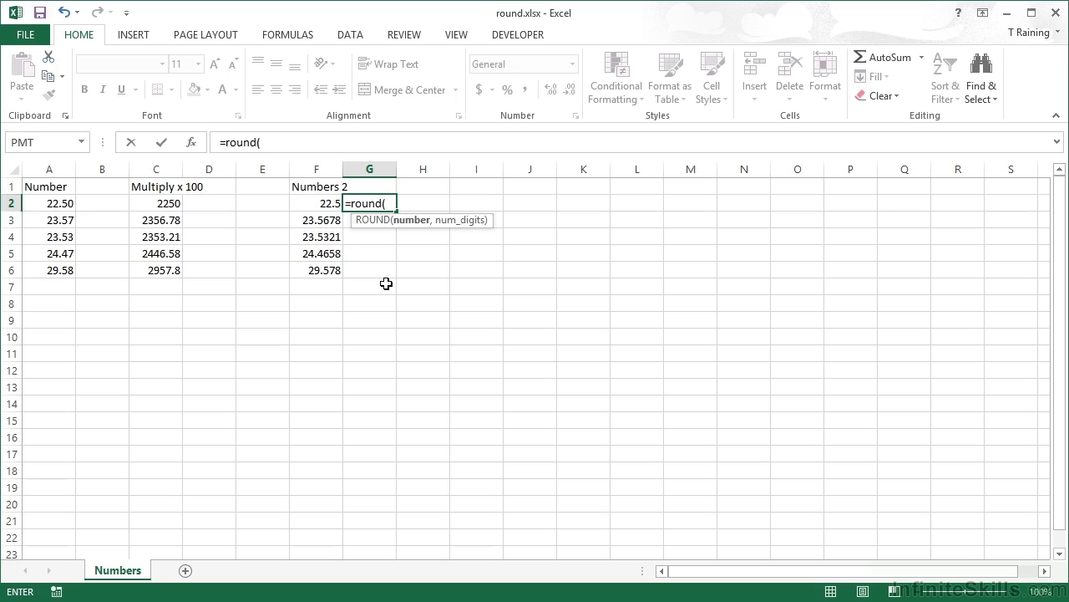
{"action": "left_click", "coordinate": [324, 206]}
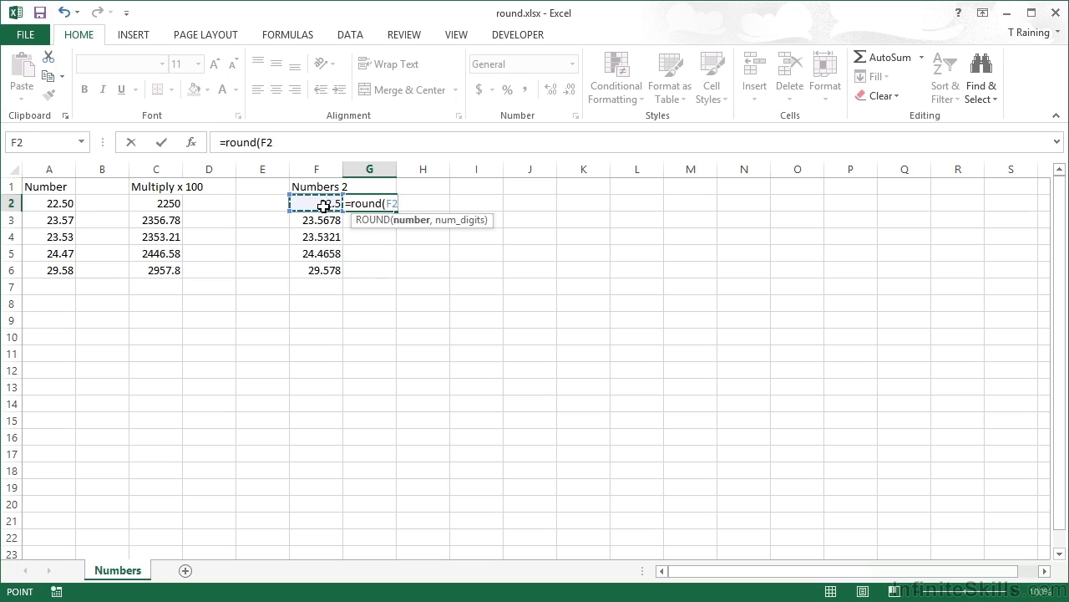
{"action": "type", "text": ","}
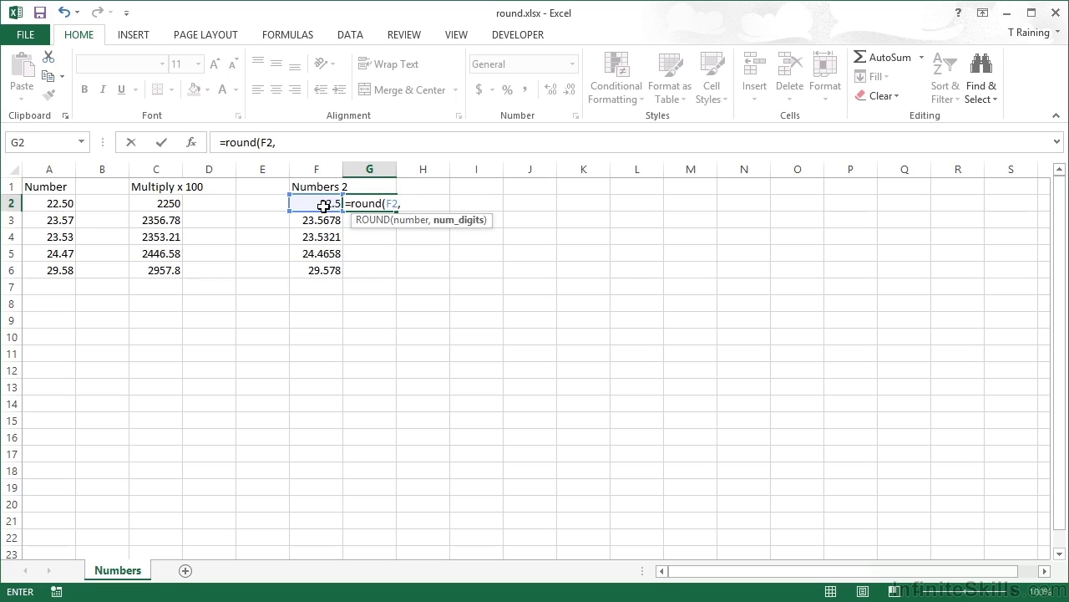
{"action": "type", "text": "2)"}
{"action": "key", "text": "Return"}
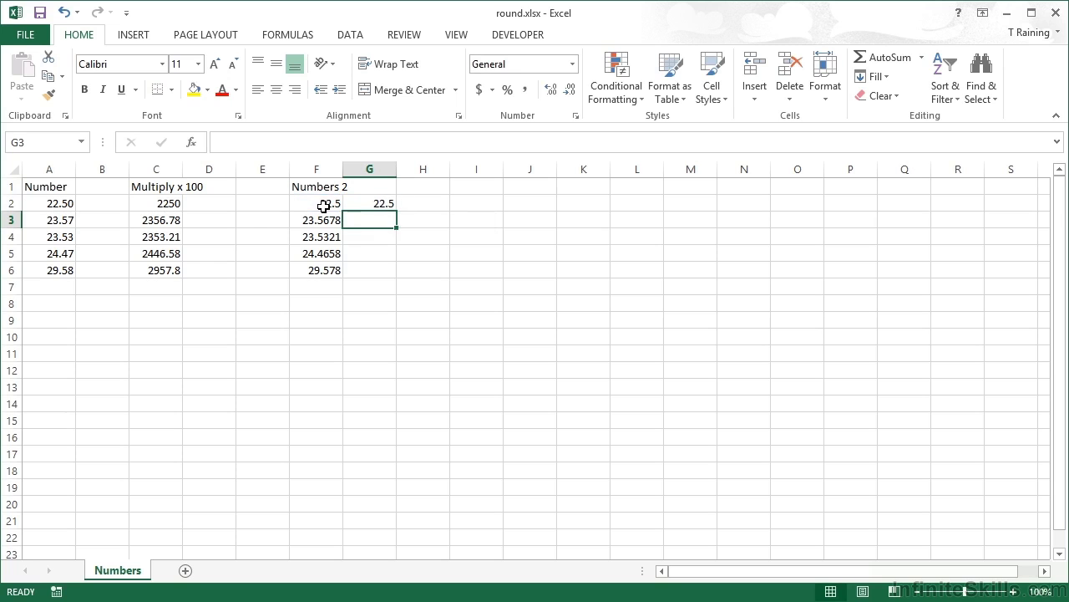
Fill the ROUND formula from G2 through G6 and widen column F to fit its header
{"action": "left_click", "coordinate": [382, 207]}
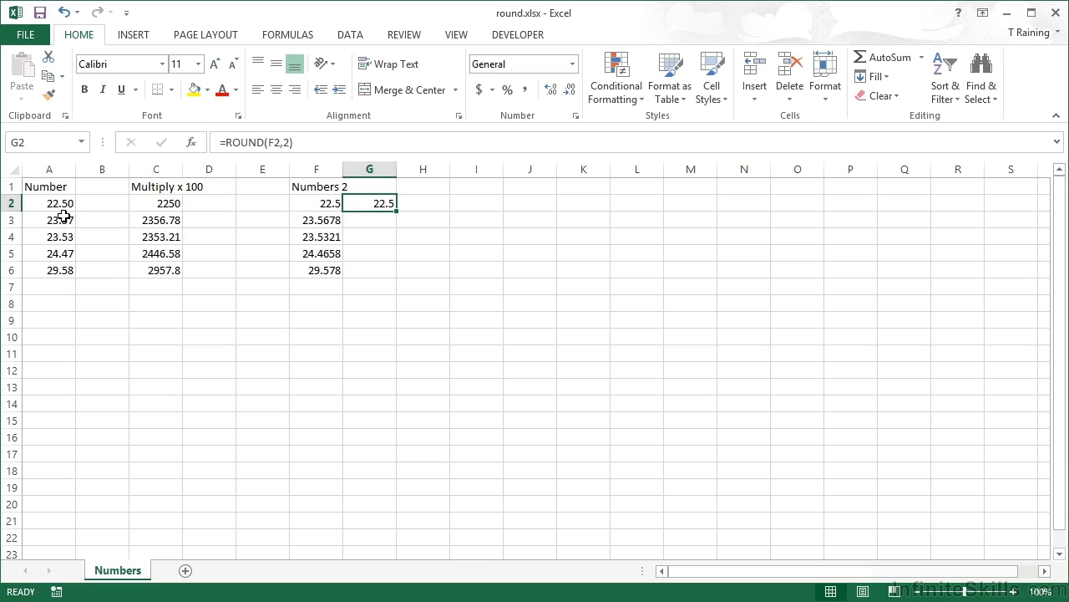
{"action": "double_click", "coordinate": [397, 212]}
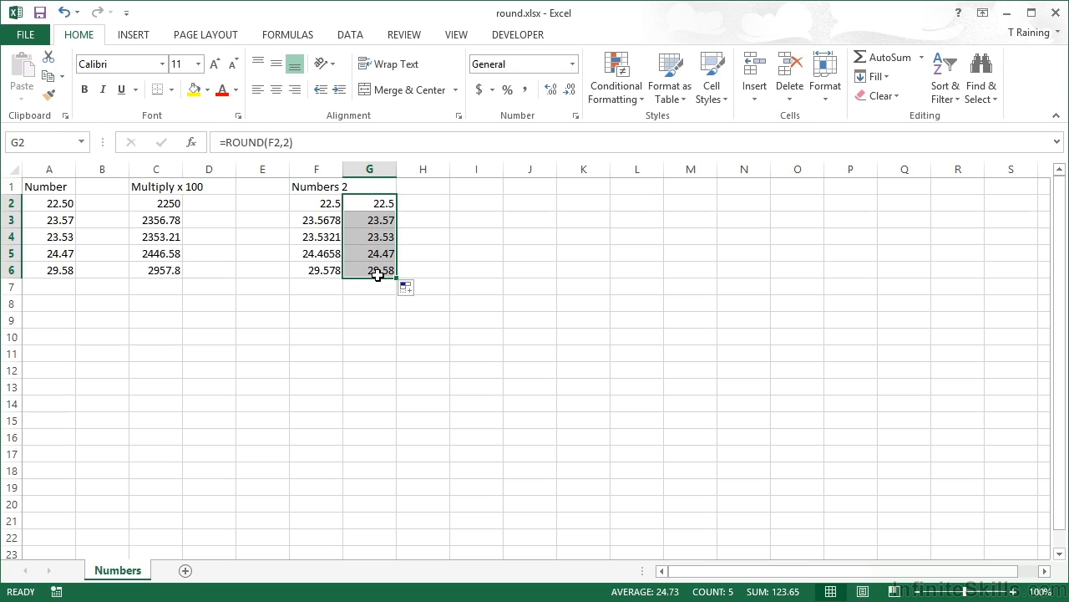
{"action": "left_click_drag", "start_coordinate": [343, 169], "coordinate": [351, 169]}
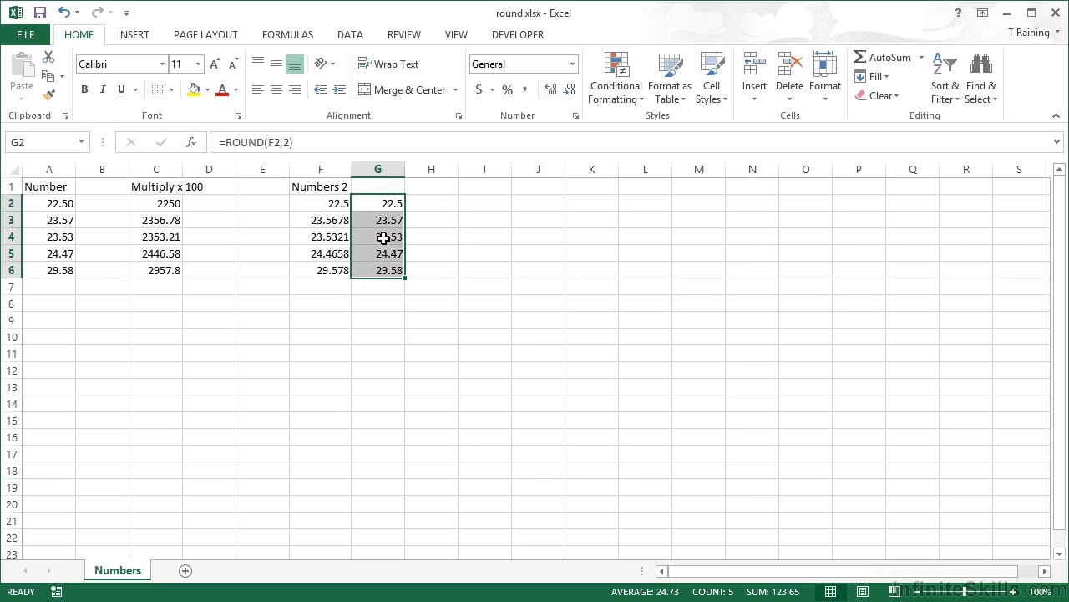
Copy the whole "Multiply x 100" column C into column I
{"action": "left_click", "coordinate": [159, 170]}
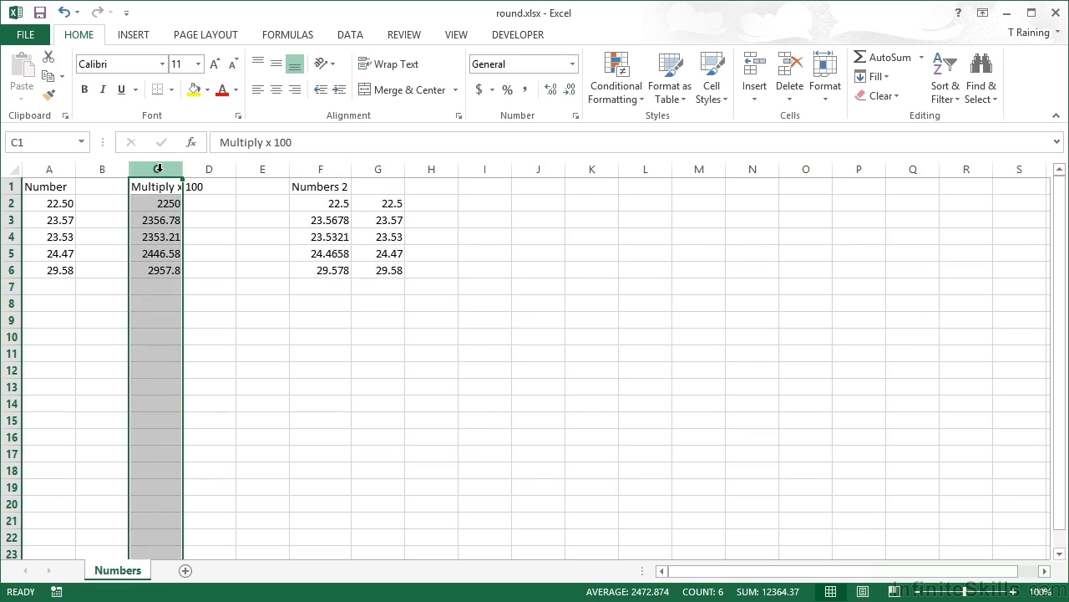
{"action": "key", "text": "ctrl+c"}
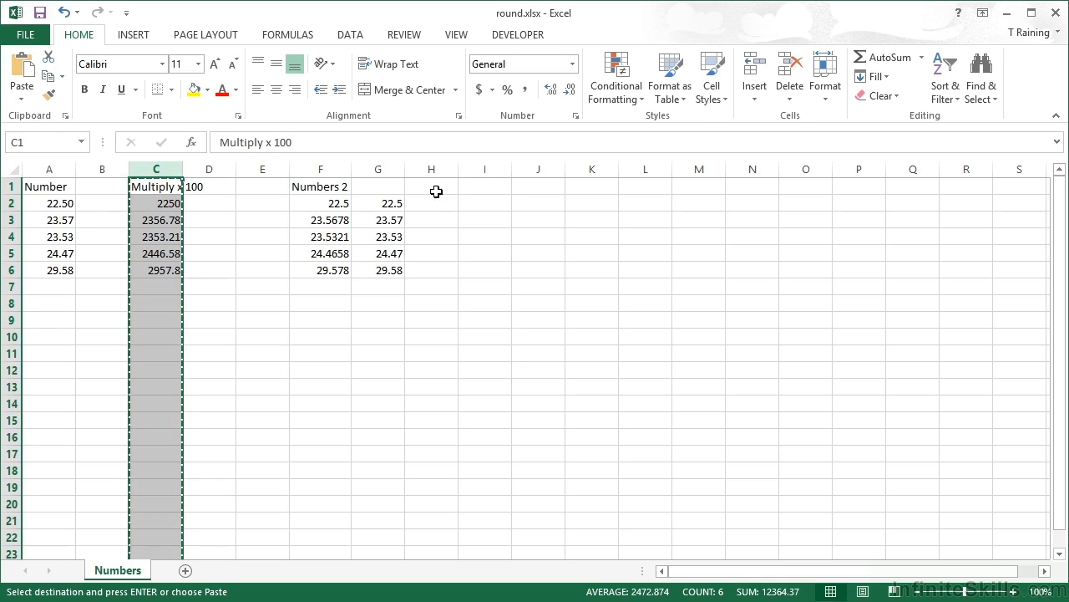
{"action": "left_click", "coordinate": [482, 183]}
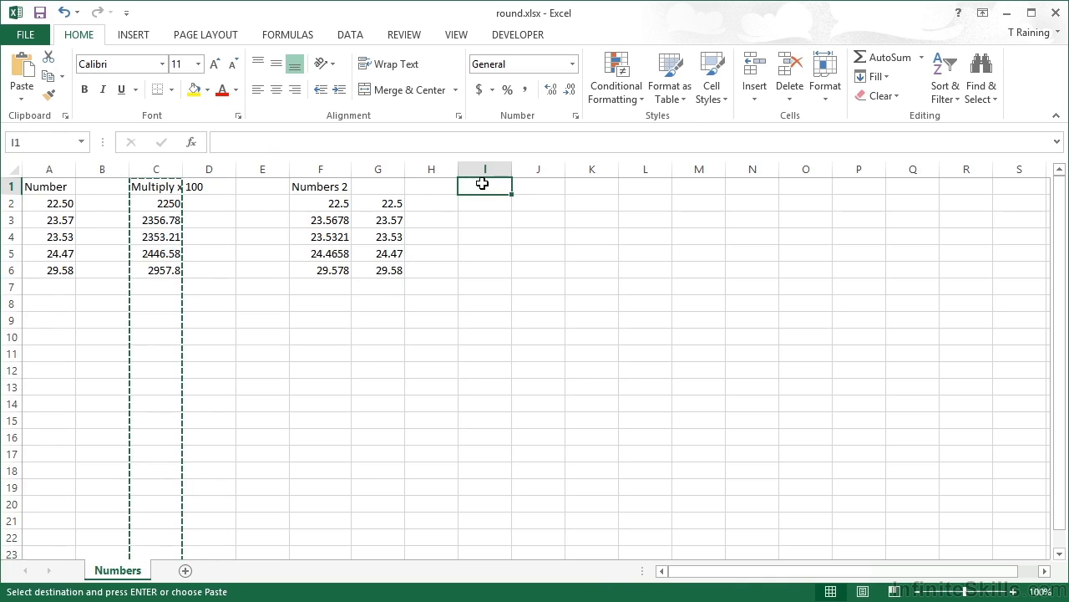
{"action": "key", "text": "ctrl+v"}
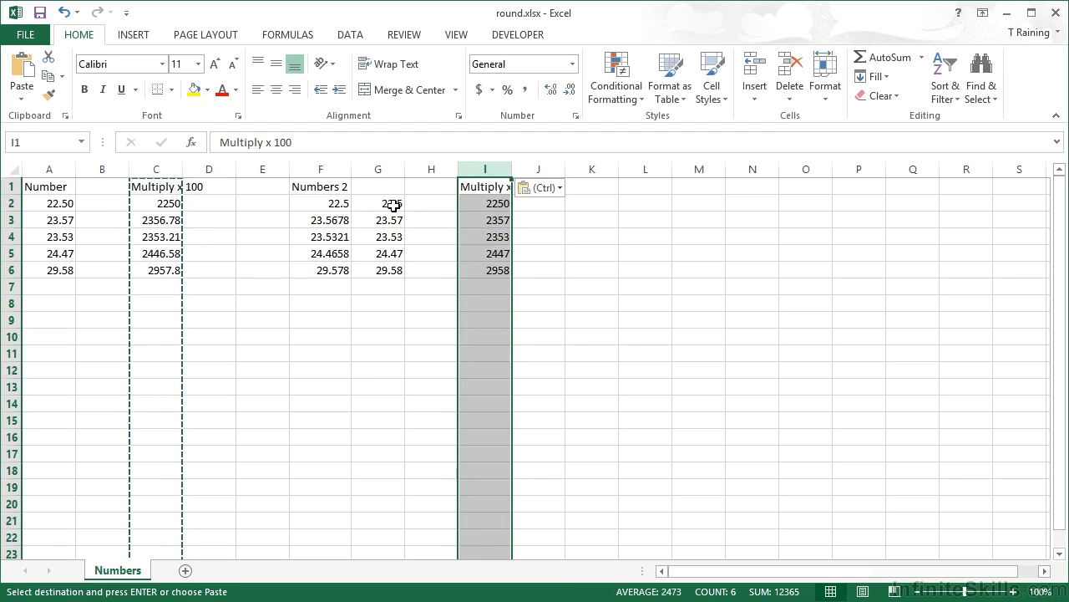
Examine the copied formulas in column I and compare them with the formula in C3 and the numbers in F3 and A3
{"action": "left_click", "coordinate": [494, 206]}
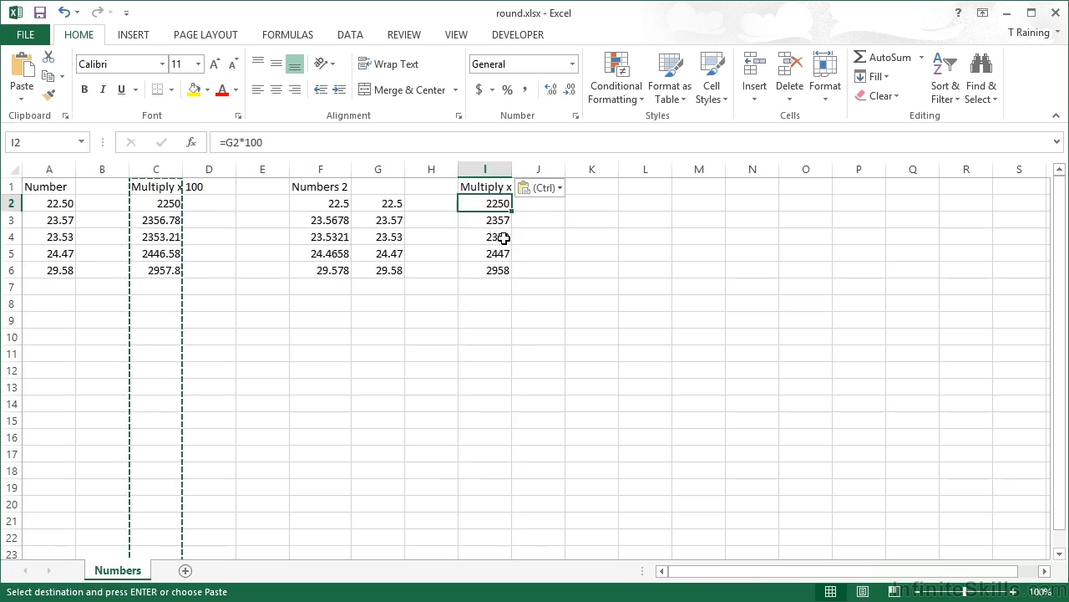
{"action": "left_click", "coordinate": [490, 220]}
{"action": "left_click", "coordinate": [487, 253]}
{"action": "left_click", "coordinate": [485, 275]}
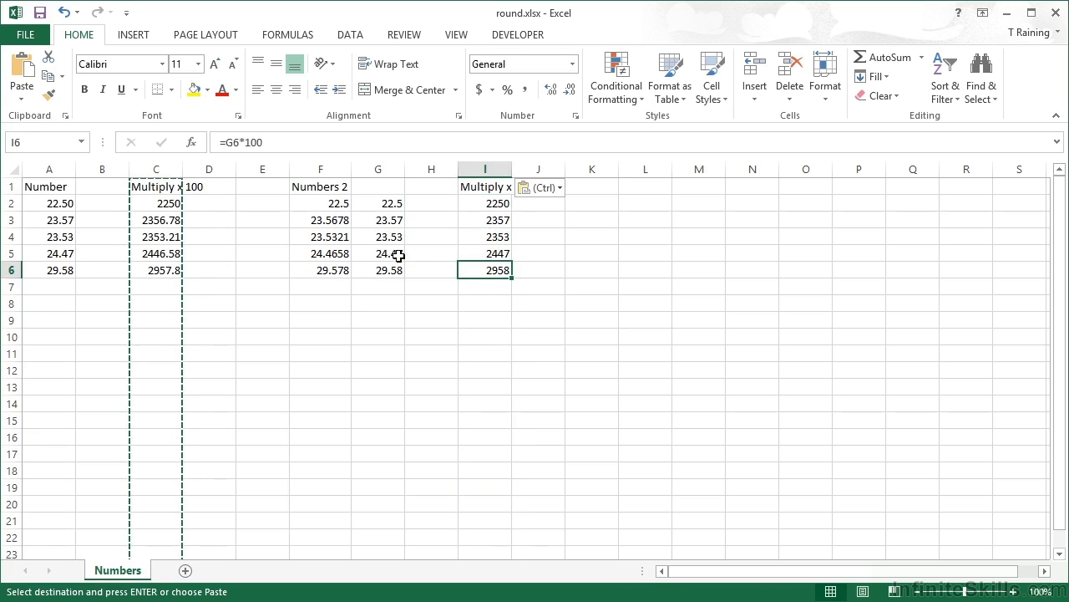
{"action": "left_click", "coordinate": [170, 222]}
{"action": "key", "text": "Escape"}
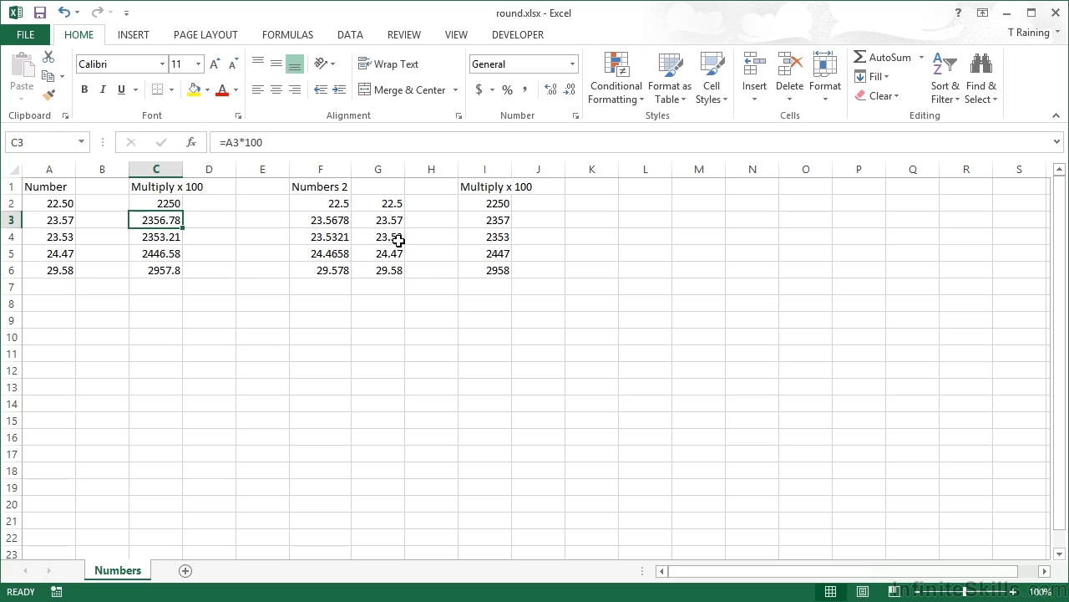
{"action": "left_click", "coordinate": [338, 223]}
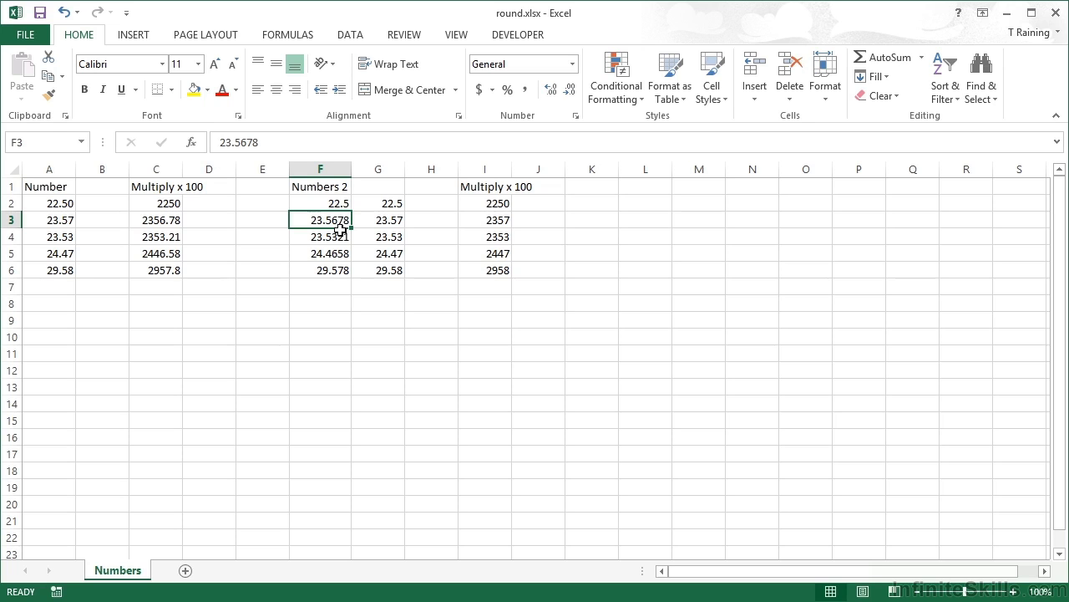
{"action": "left_click", "coordinate": [61, 220]}
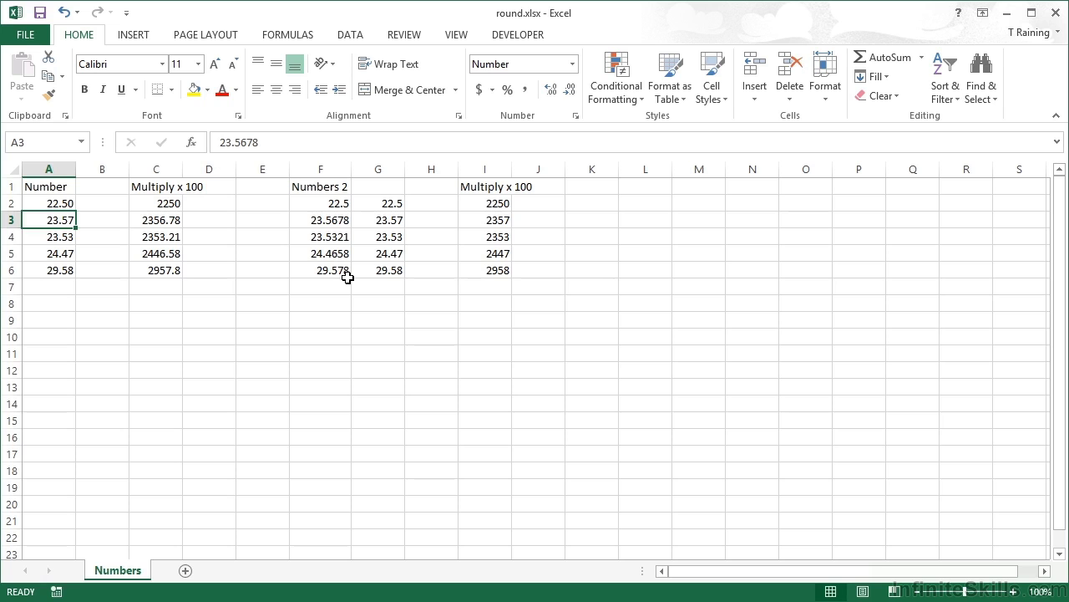
Change the G2 formula to =ROUND(F2,3) and fill it down through G6
{"action": "left_click", "coordinate": [393, 207]}
{"action": "left_click", "coordinate": [289, 142]}
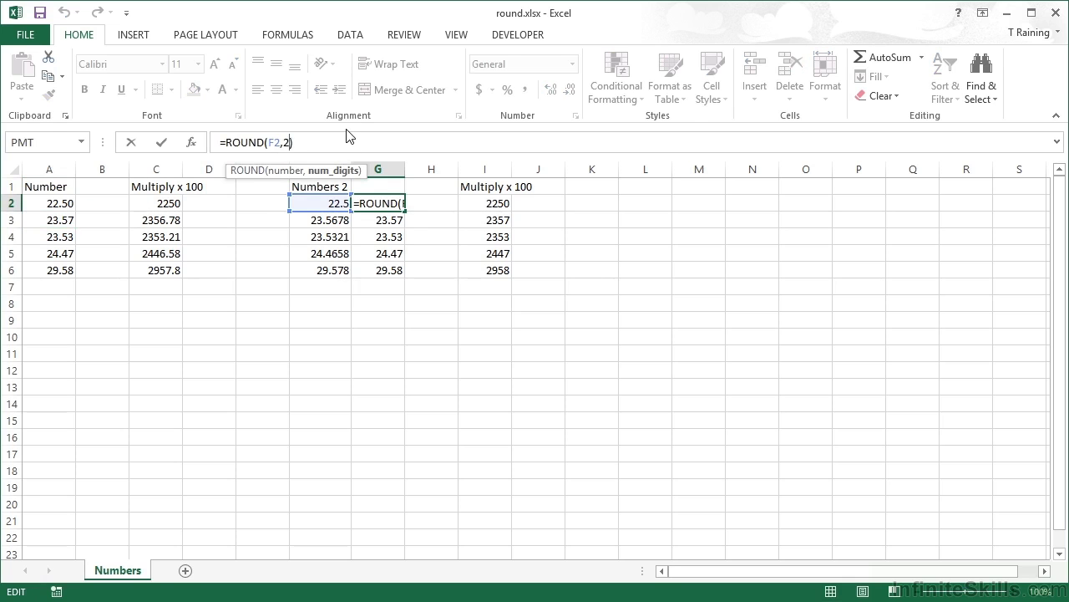
{"action": "key", "text": "BackSpace"}
{"action": "type", "text": "3"}
{"action": "key", "text": "Return"}
{"action": "left_click", "coordinate": [403, 207]}
{"action": "double_click", "coordinate": [406, 210]}
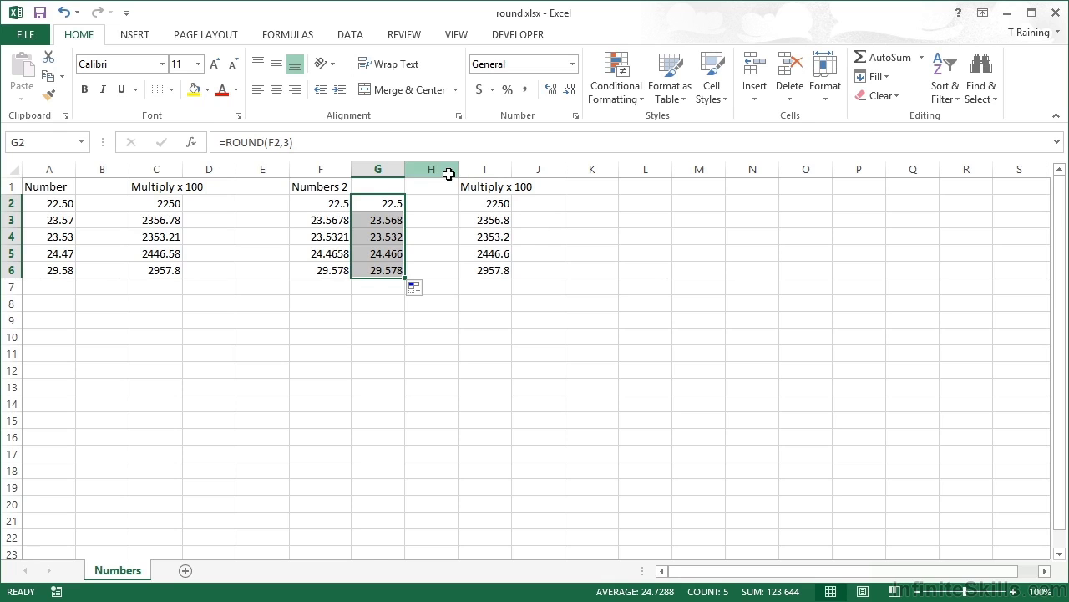
Insert two blank columns directly after column G, ahead of the second "Multiply x 100" column
{"action": "left_click_drag", "start_coordinate": [434, 170], "coordinate": [490, 174]}
{"action": "right_click", "coordinate": [491, 174]}
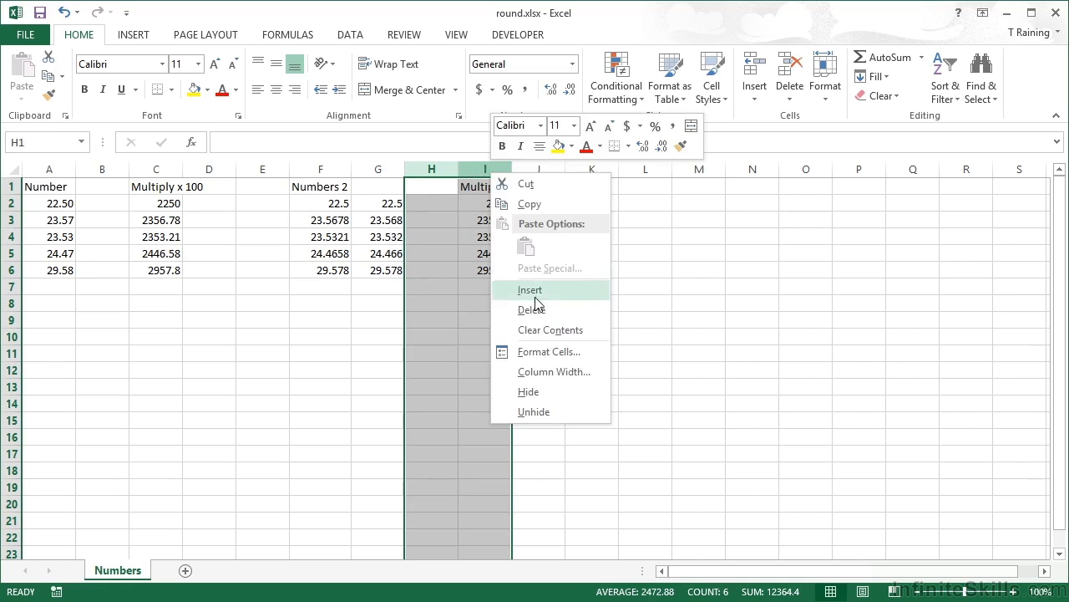
{"action": "left_click", "coordinate": [534, 289]}
Enter the headings RoundUp in H1 and RoundDown in I1, and widen columns H and I to fit them
{"action": "left_click", "coordinate": [439, 190]}
{"action": "type", "text": "RoundUp"}
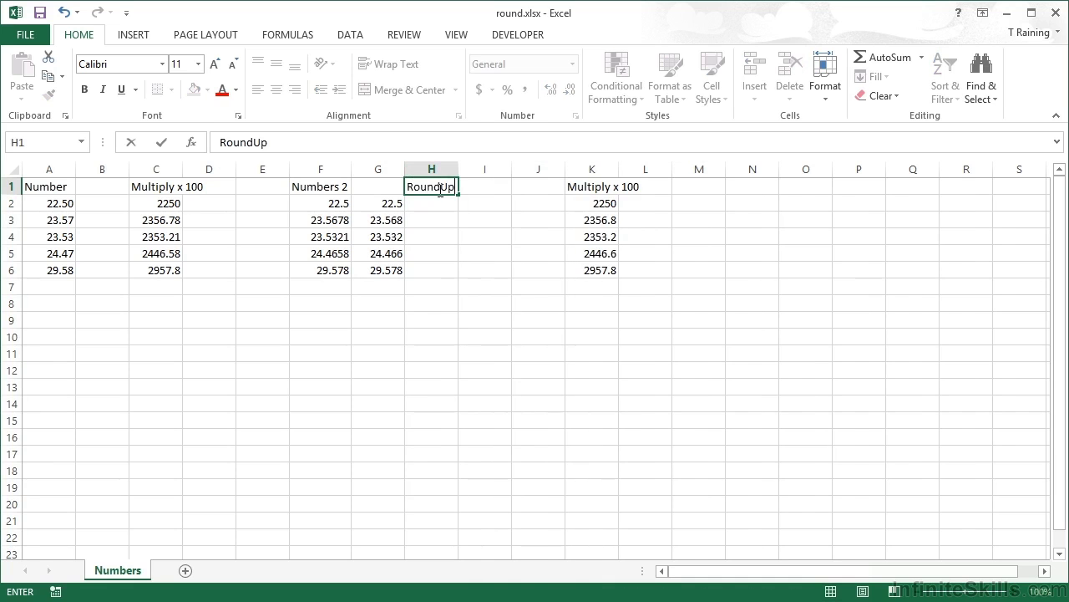
{"action": "key", "text": "Tab"}
{"action": "type", "text": "R"}
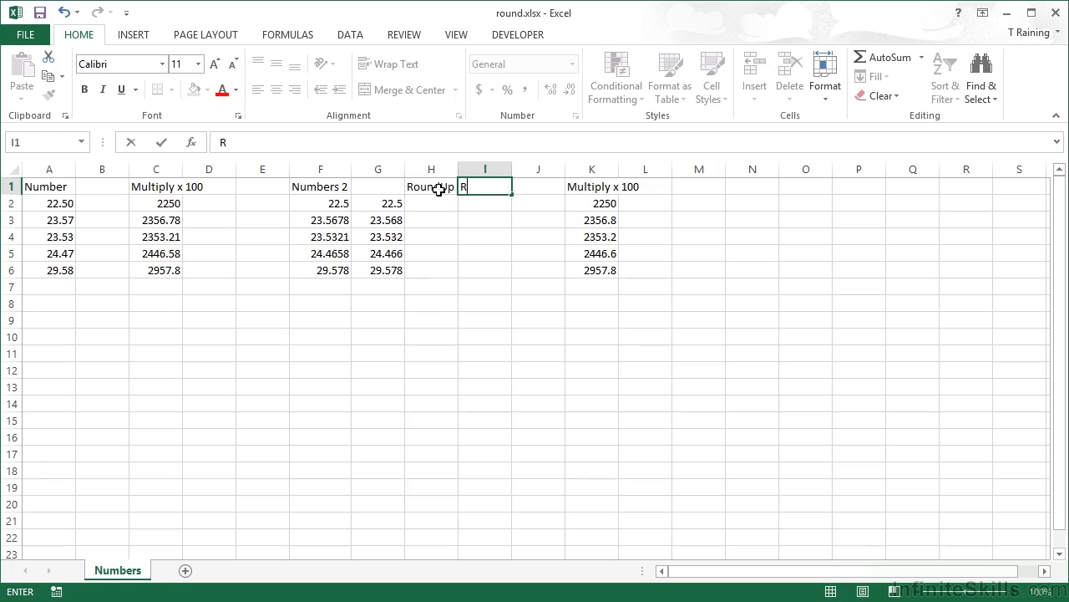
{"action": "type", "text": "oundDown"}
{"action": "key", "text": "Return"}
{"action": "left_click_drag", "start_coordinate": [458, 169], "coordinate": [541, 172]}
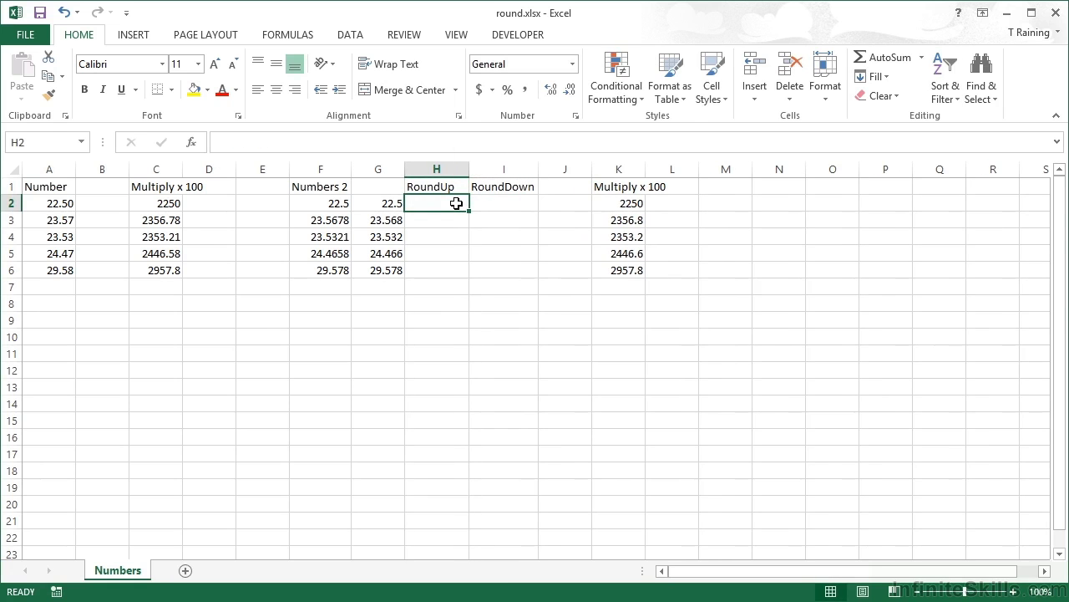
Enter =ROUNDUP(F2,2) in H2 and fill it down through H6
{"action": "type", "text": "=roud"}
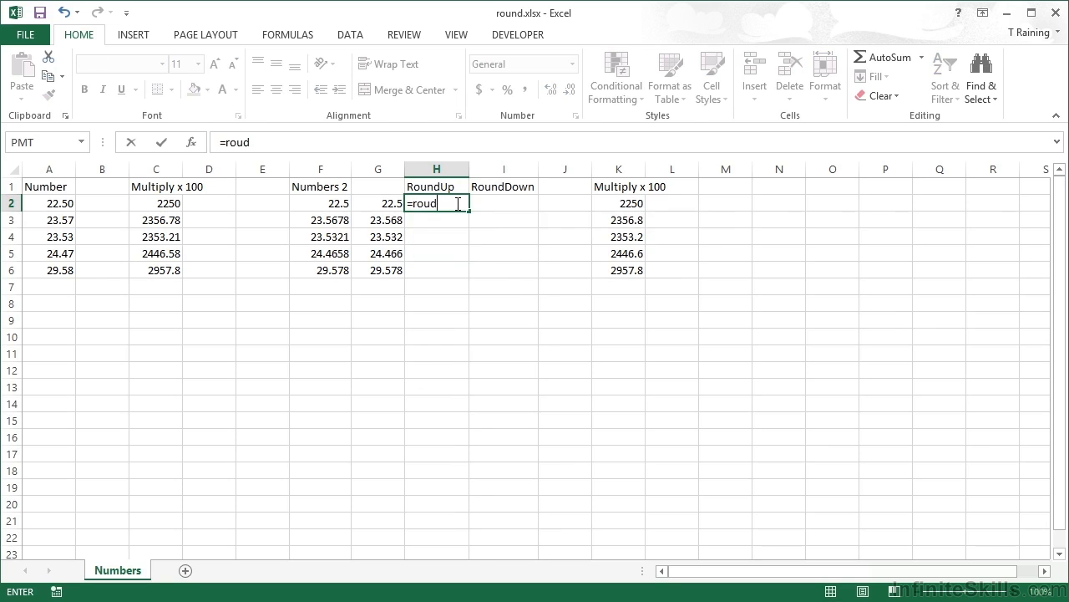
{"action": "key", "text": "BackSpace"}
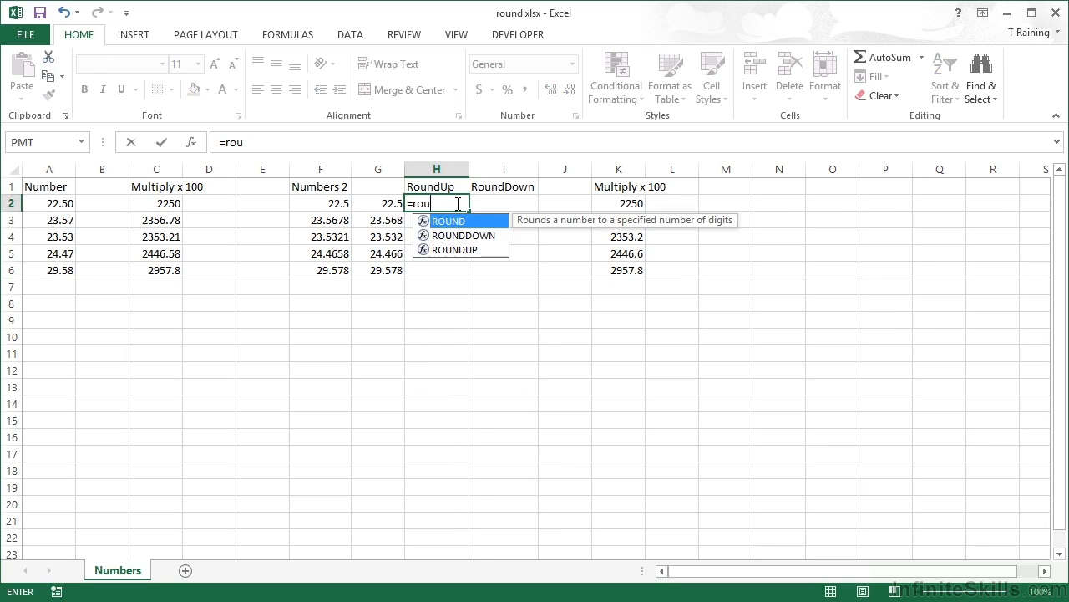
{"action": "key", "text": "Down"}
{"action": "key", "text": "Down"}
{"action": "key", "text": "Tab"}
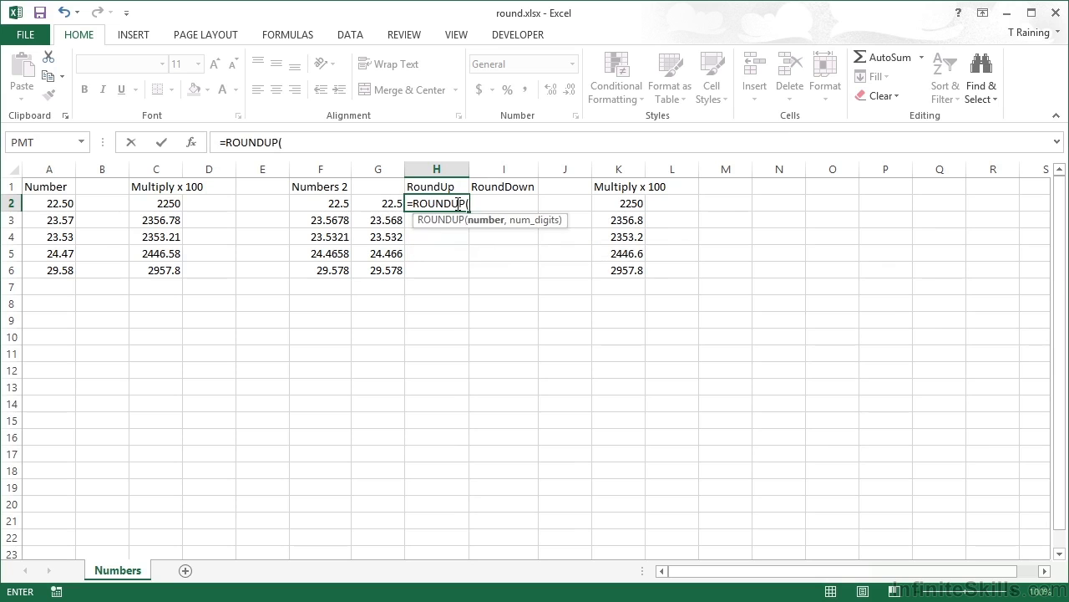
{"action": "left_click", "coordinate": [334, 203]}
{"action": "type", "text": ","}
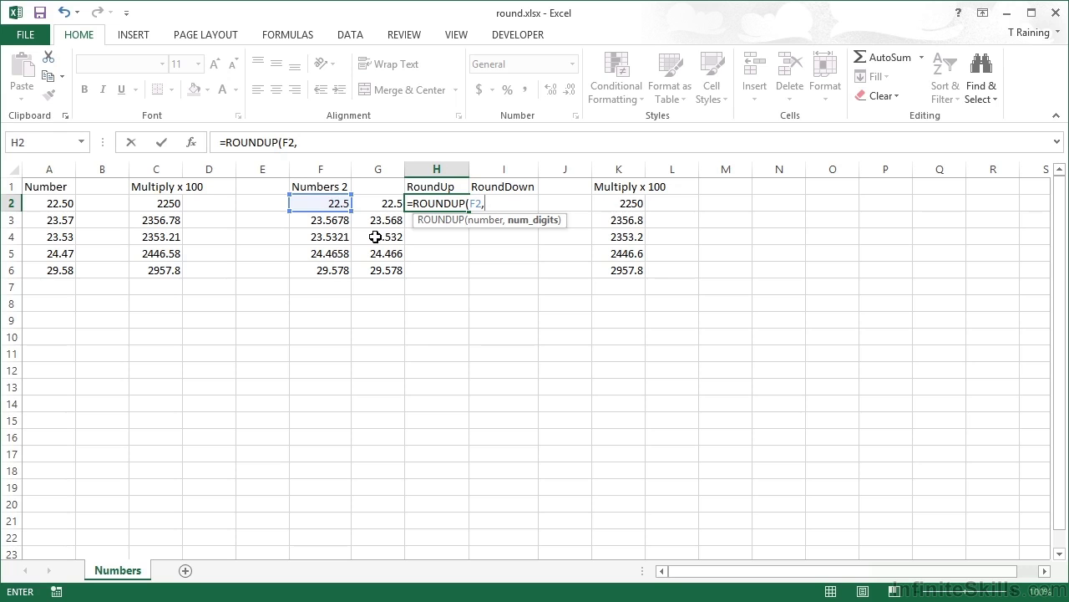
{"action": "type", "text": "2)"}
{"action": "key", "text": "Return"}
{"action": "left_click", "coordinate": [457, 201]}
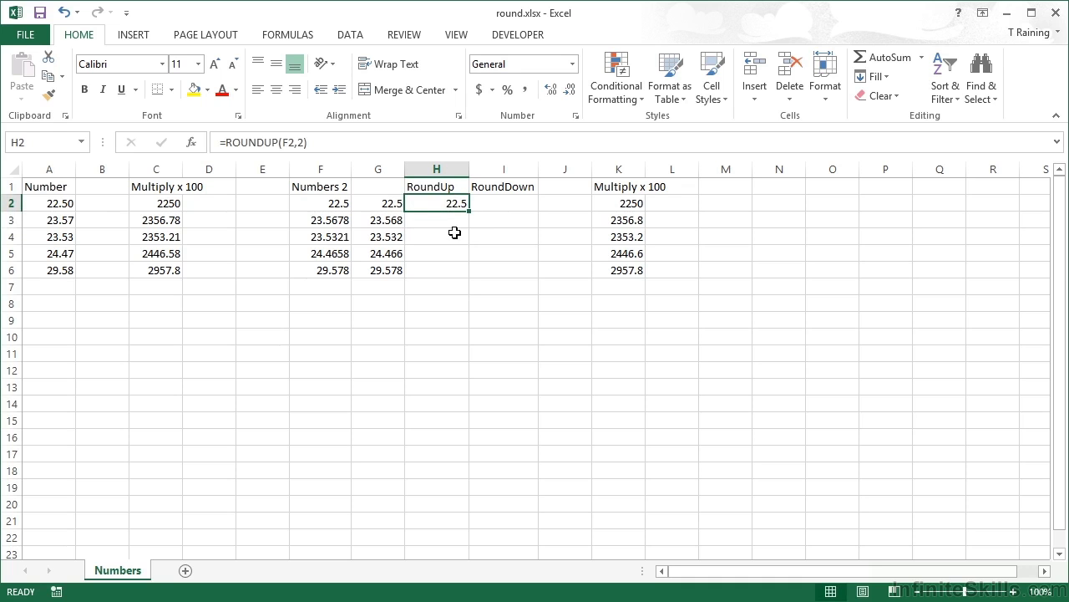
{"action": "left_click_drag", "start_coordinate": [472, 214], "coordinate": [472, 278]}
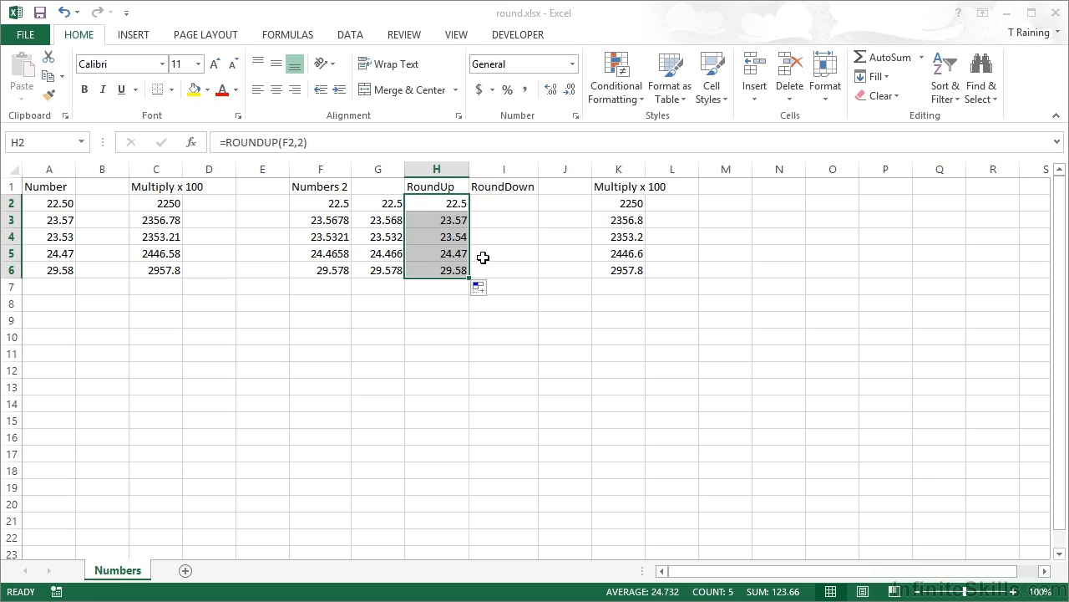
Enter =ROUNDDOWN(F2,2) in I2 and fill it down through I6
{"action": "left_click", "coordinate": [513, 206]}
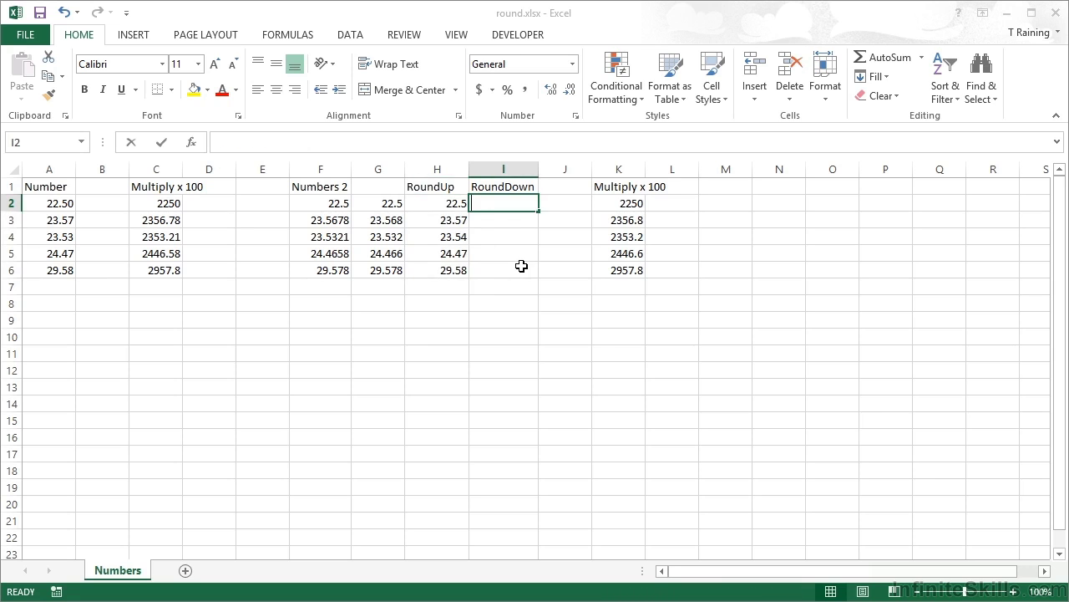
{"action": "type", "text": "=round"}
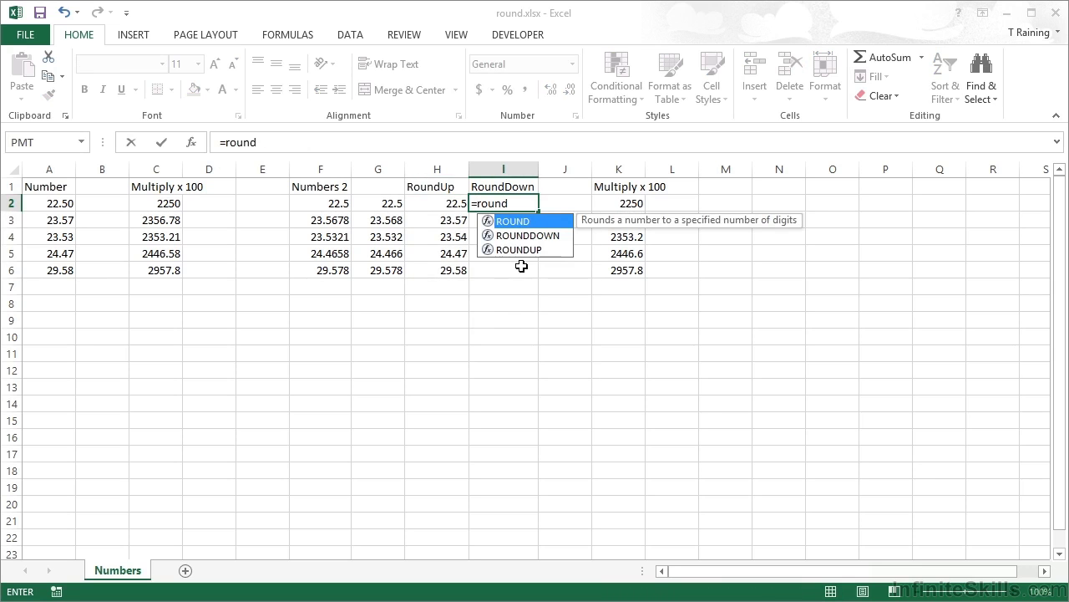
{"action": "key", "text": "Down"}
{"action": "key", "text": "Tab"}
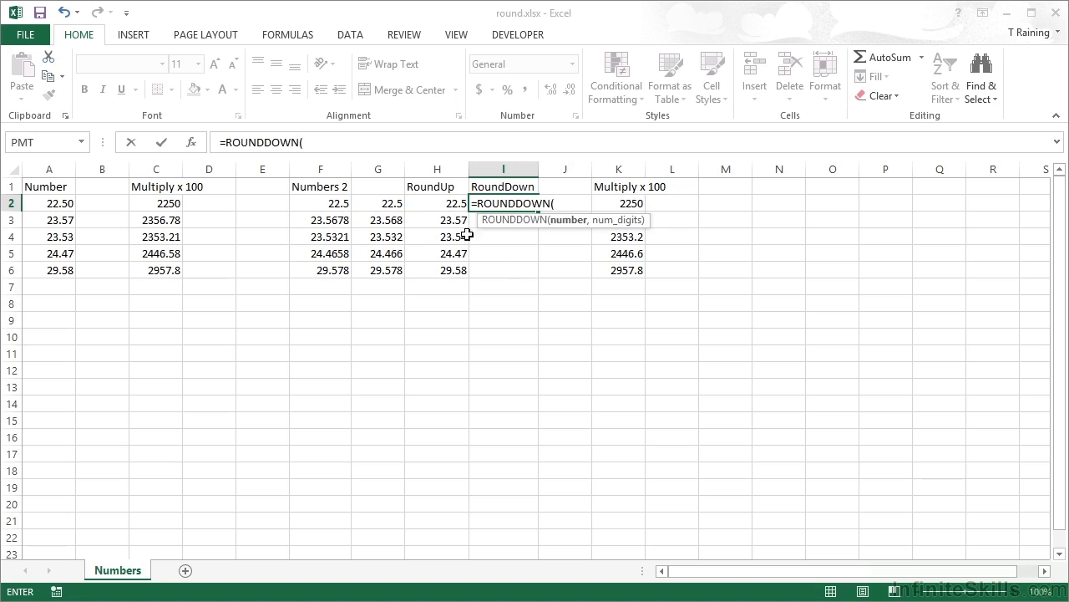
{"action": "left_click", "coordinate": [334, 204]}
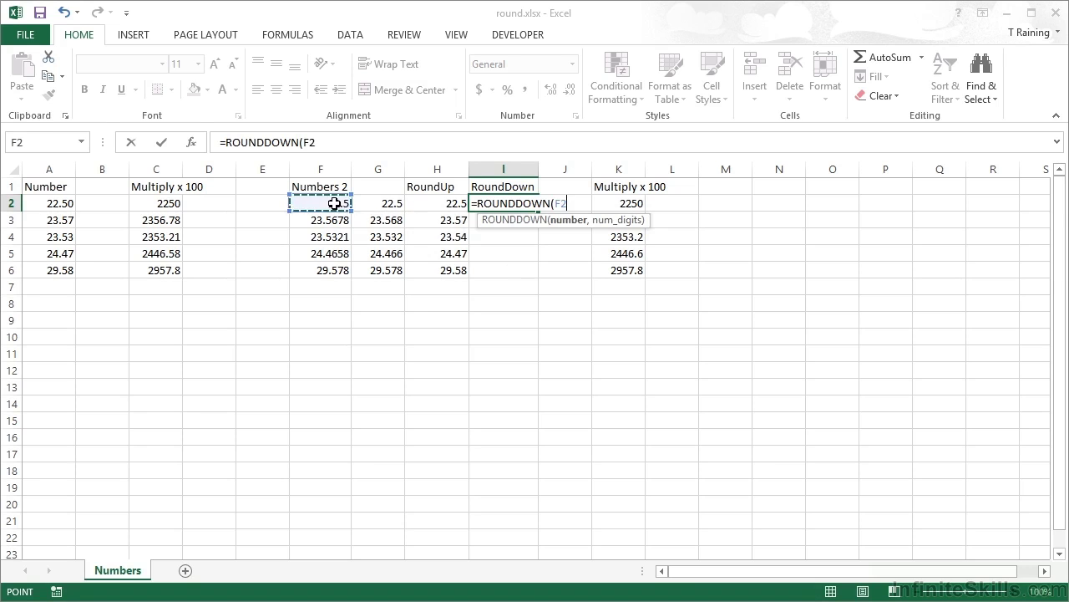
{"action": "type", "text": ",2)"}
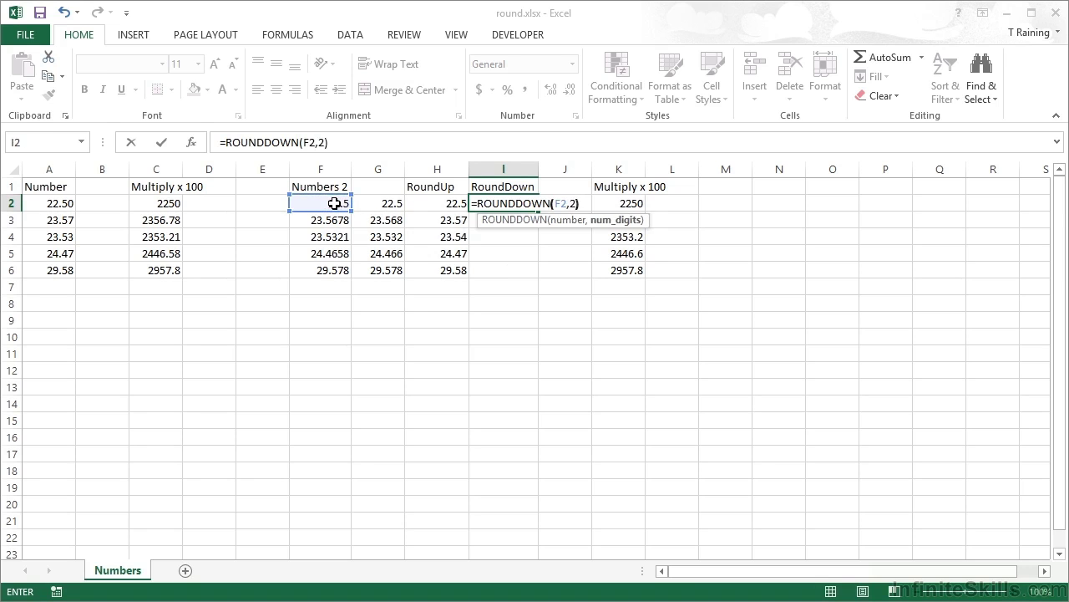
{"action": "key", "text": "Return"}
{"action": "left_click", "coordinate": [491, 209]}
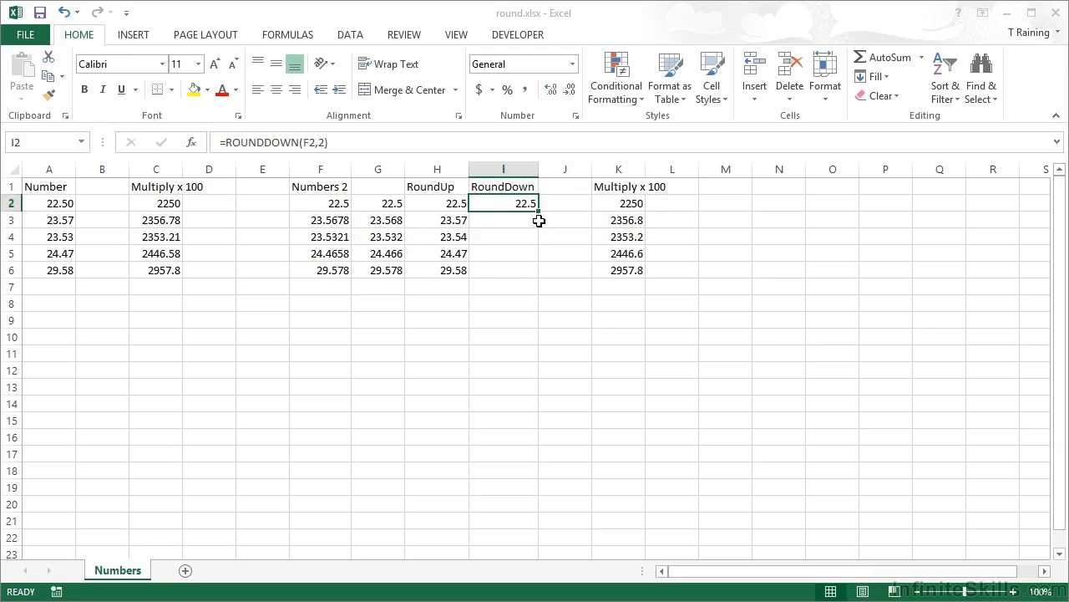
{"action": "double_click", "coordinate": [539, 215]}
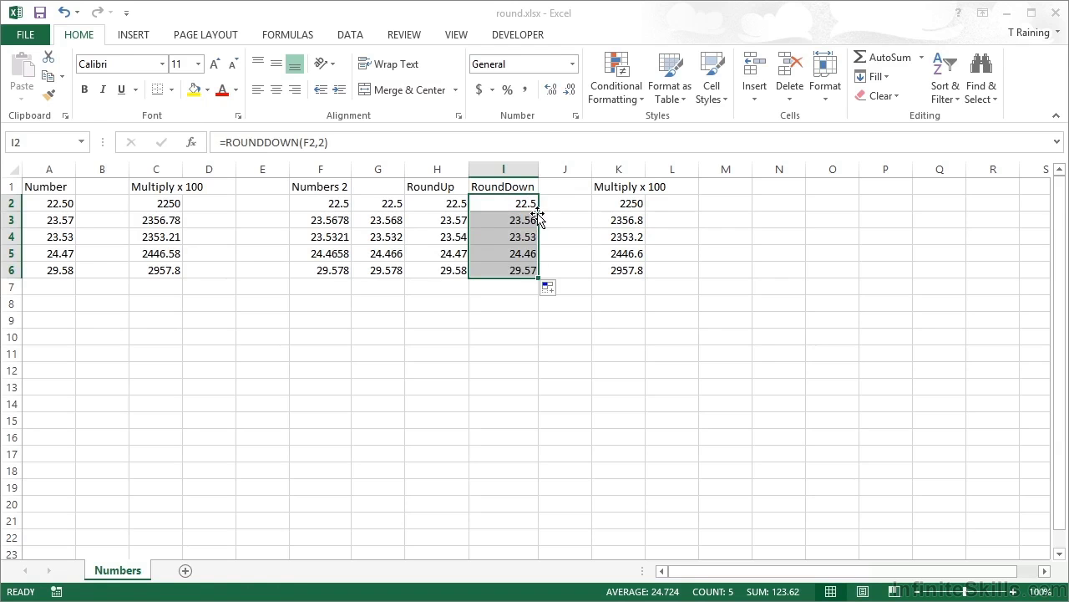